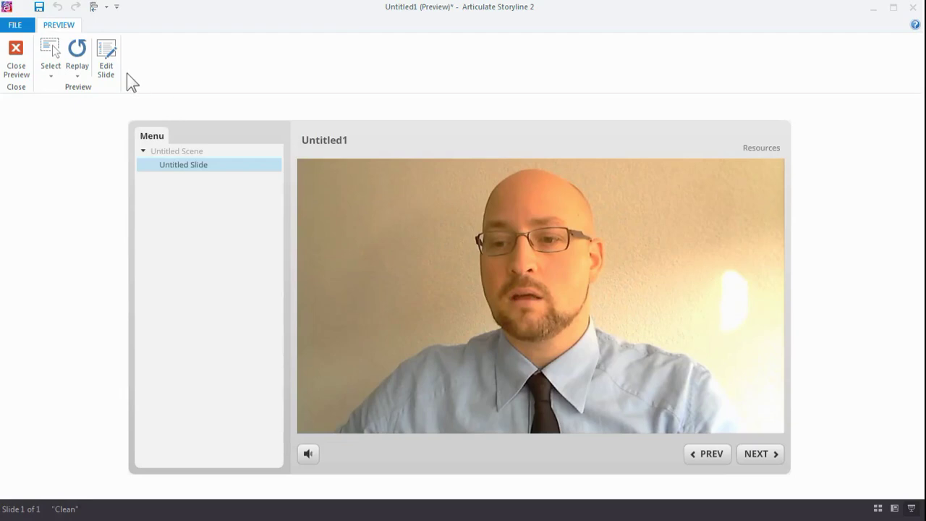
# Step: Close the preview and return to editing slide 1.1 with the webcam video
pyautogui.click(106, 52)
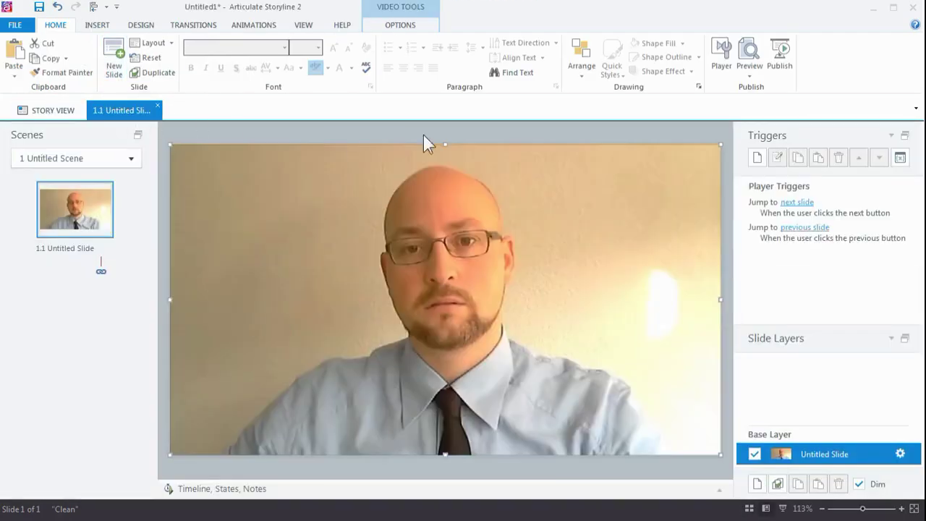
# Step: Show the video's settings: in-slide, plays automatically, no controls, 720 × 405 px
pyautogui.click(413, 23)
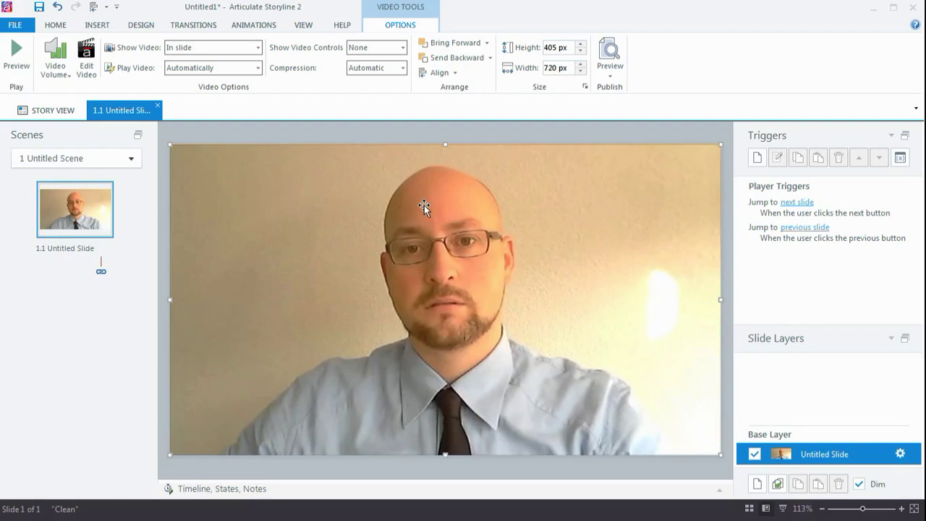
# Step: Draw a rectangle shape over the entire webcam video
pyautogui.click(101, 26)
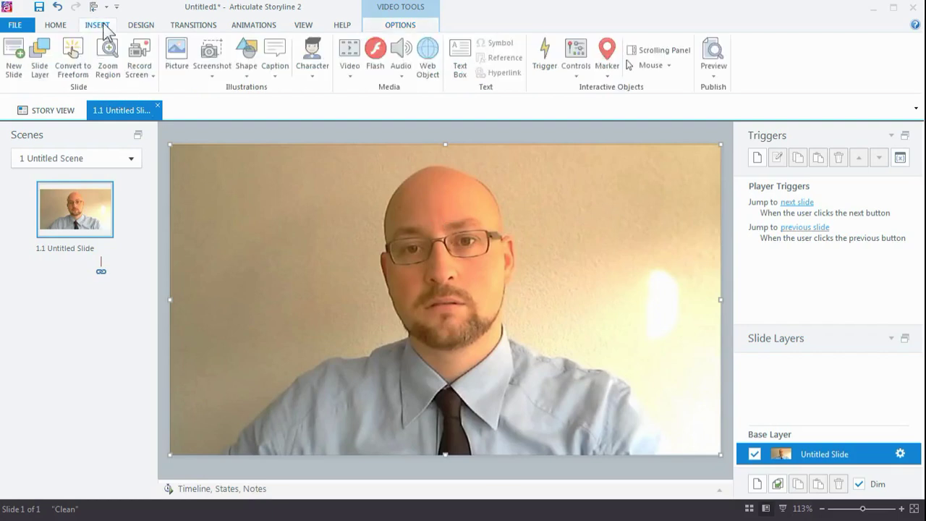
pyautogui.click(244, 72)
pyautogui.click(242, 126)
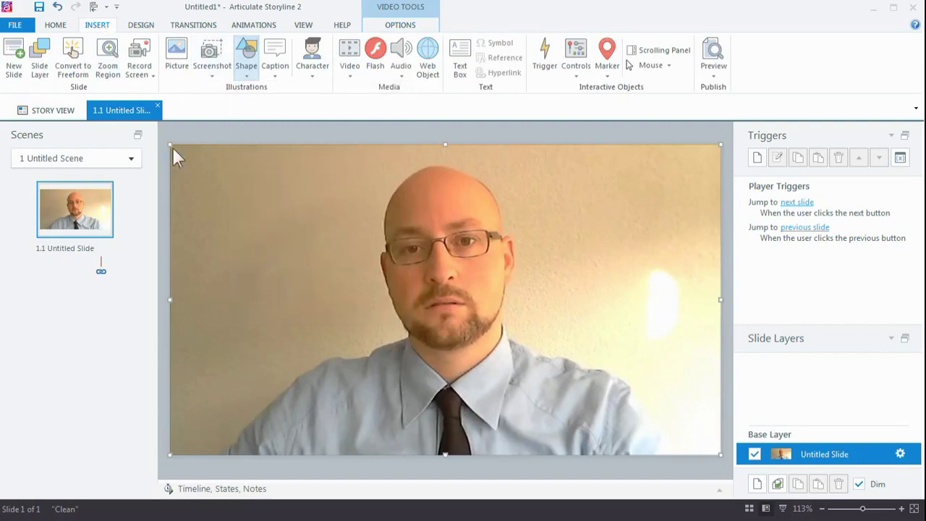
pyautogui.moveTo(170, 141)
pyautogui.mouseDown()
pyautogui.moveTo(707, 416)
pyautogui.moveTo(721, 456)
pyautogui.mouseUp()
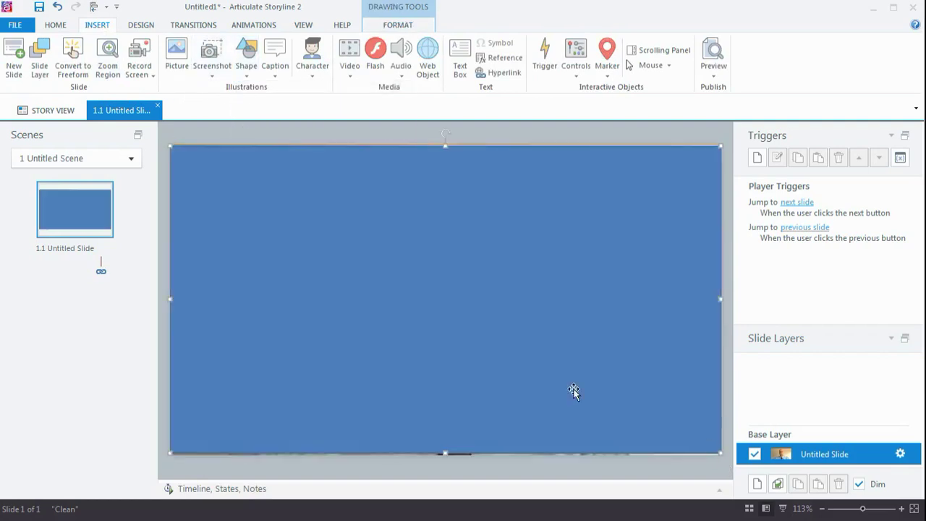
# Step: Format the rectangle with 100% fill transparency and no line
pyautogui.click(445, 141)
pyautogui.click(445, 141)
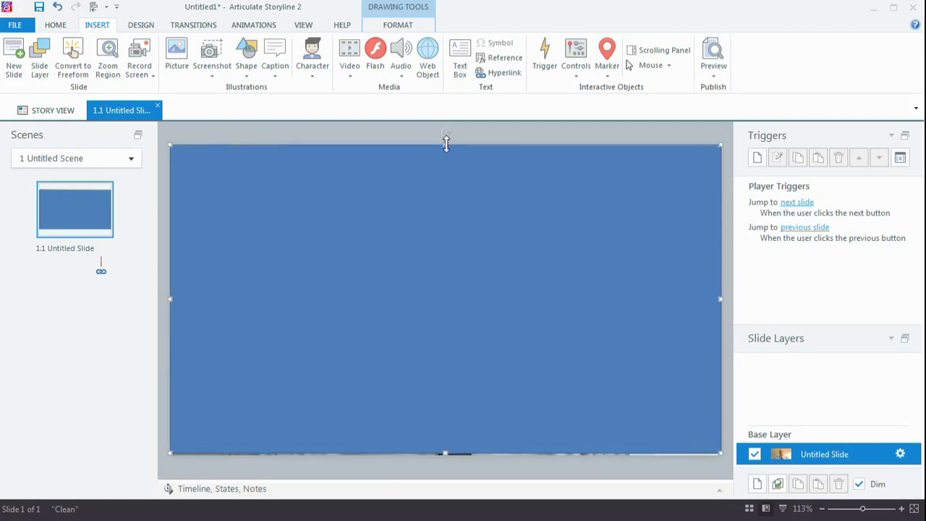
pyautogui.rightClick(473, 202)
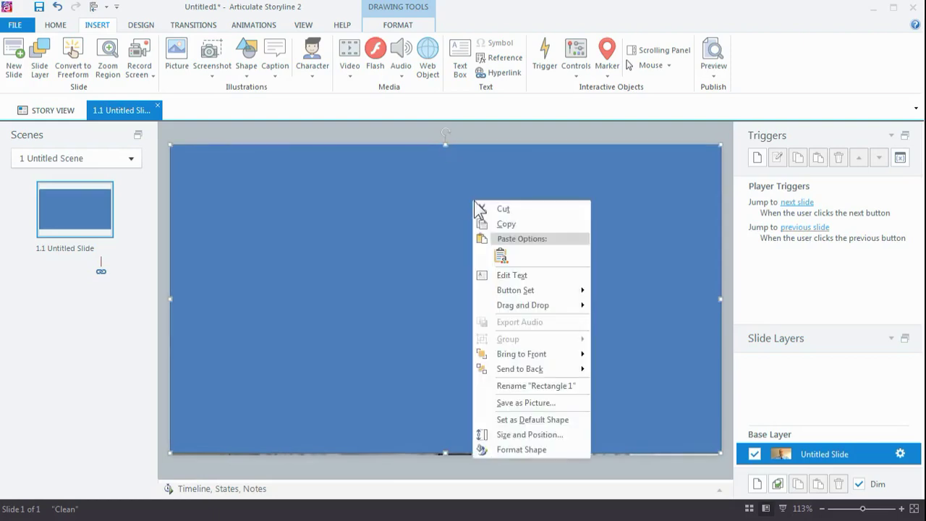
pyautogui.click(524, 449)
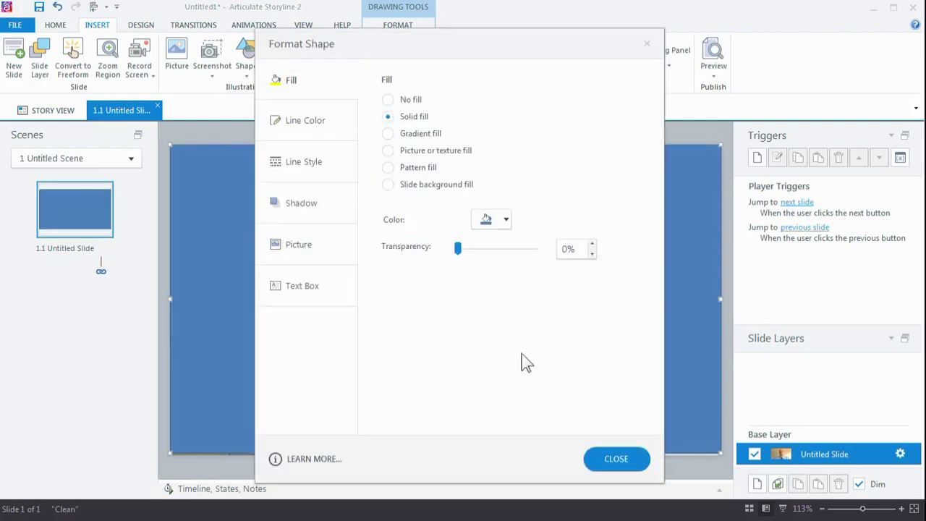
pyautogui.click(458, 249)
pyautogui.moveTo(458, 249); pyautogui.dragTo(536, 259)
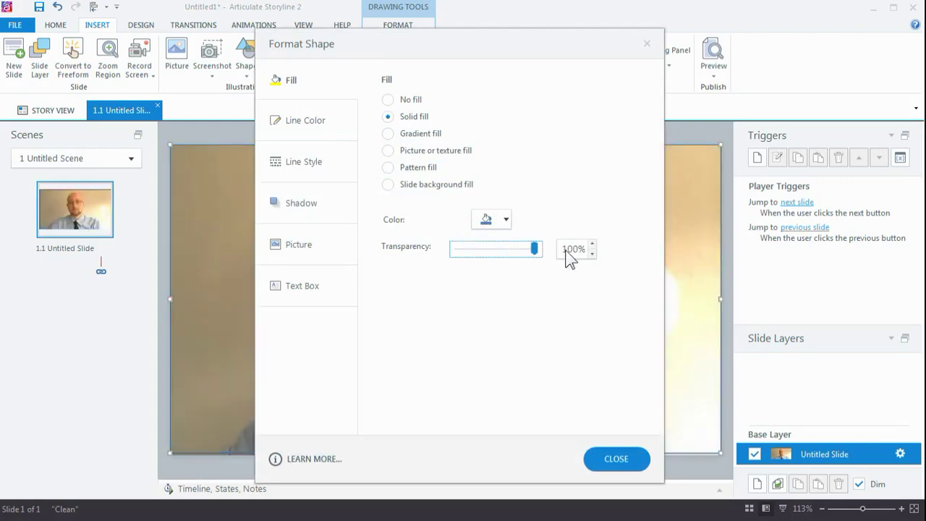
pyautogui.click(305, 124)
pyautogui.click(387, 101)
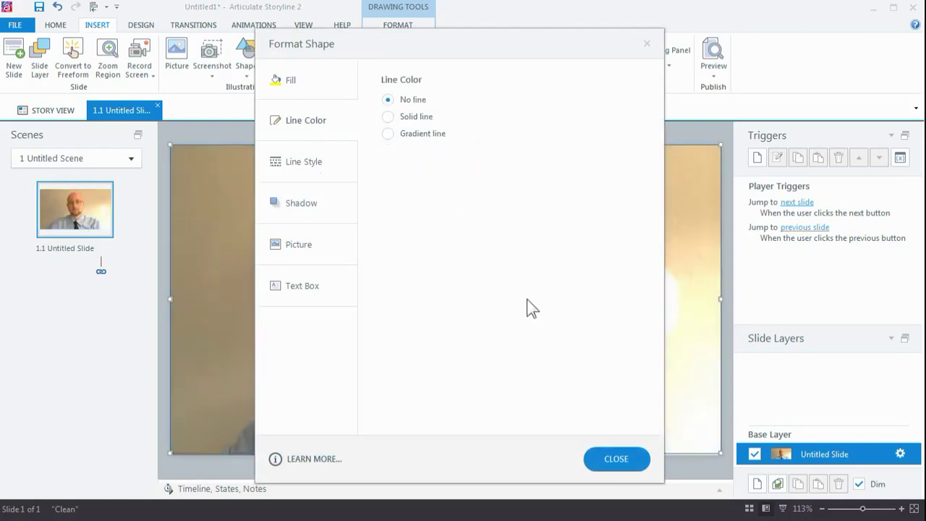
pyautogui.click(615, 463)
# Step: Extend the rectangle's bottom edge over the video, then preview the slide to check it
pyautogui.moveTo(438, 454); pyautogui.dragTo(442, 458)
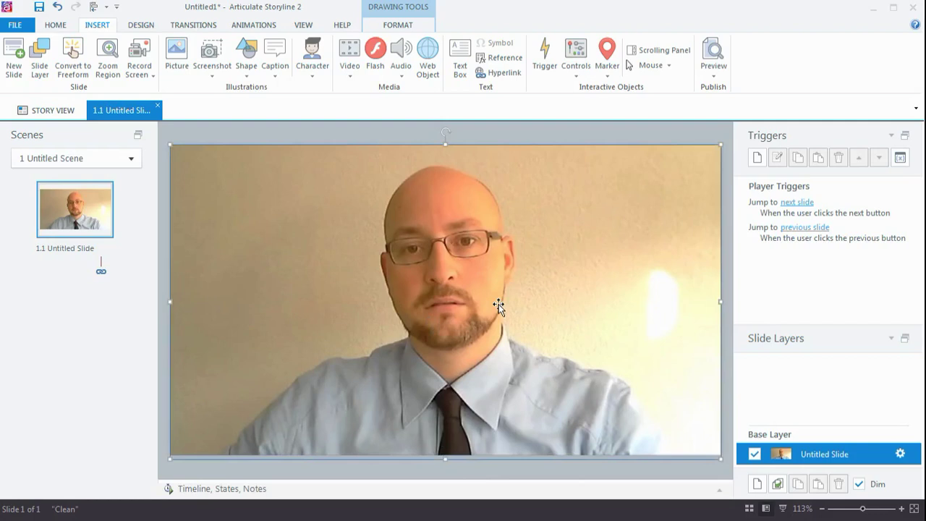
pyautogui.press('Up')
pyautogui.press('Up')
pyautogui.press('Up')
pyautogui.press('Up')
pyautogui.press('Up')
pyautogui.press('Up')
pyautogui.press('Up')
pyautogui.press('Up')
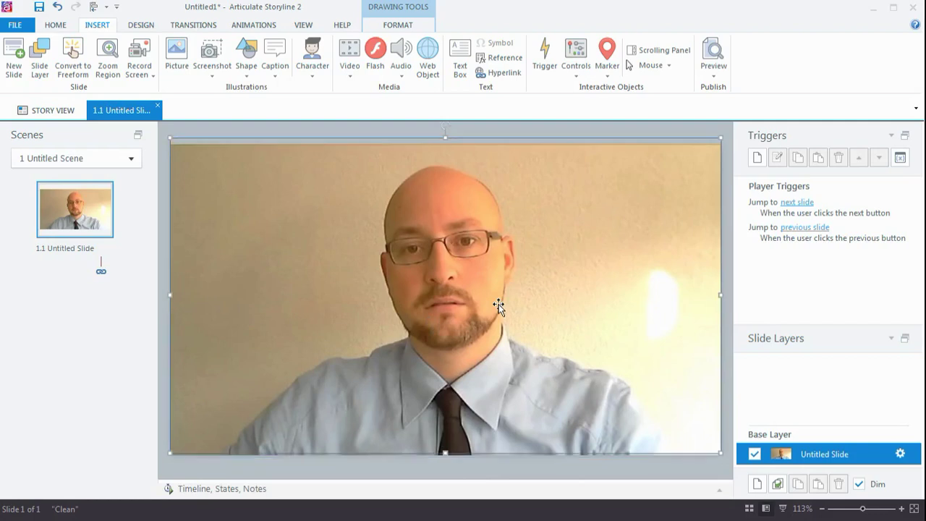
pyautogui.hotkey('ctrl', 'z')
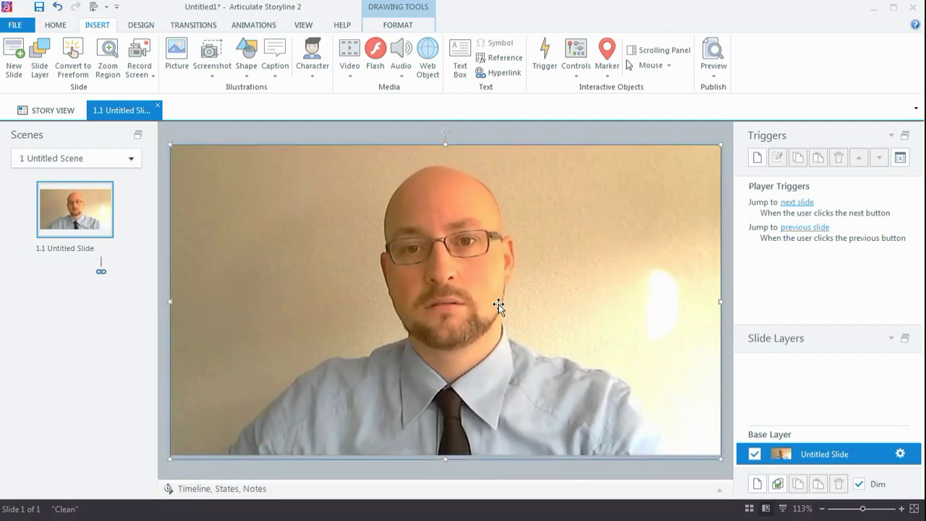
pyautogui.click(715, 60)
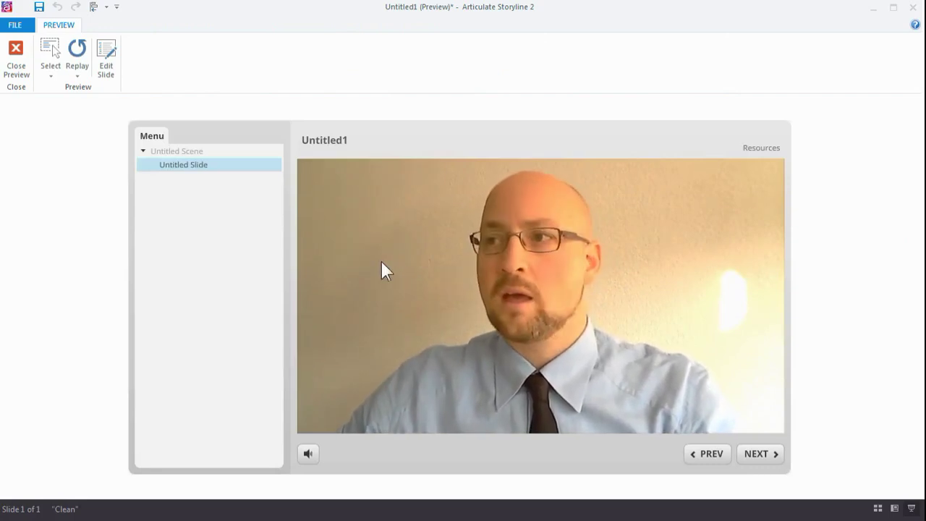
pyautogui.click(105, 58)
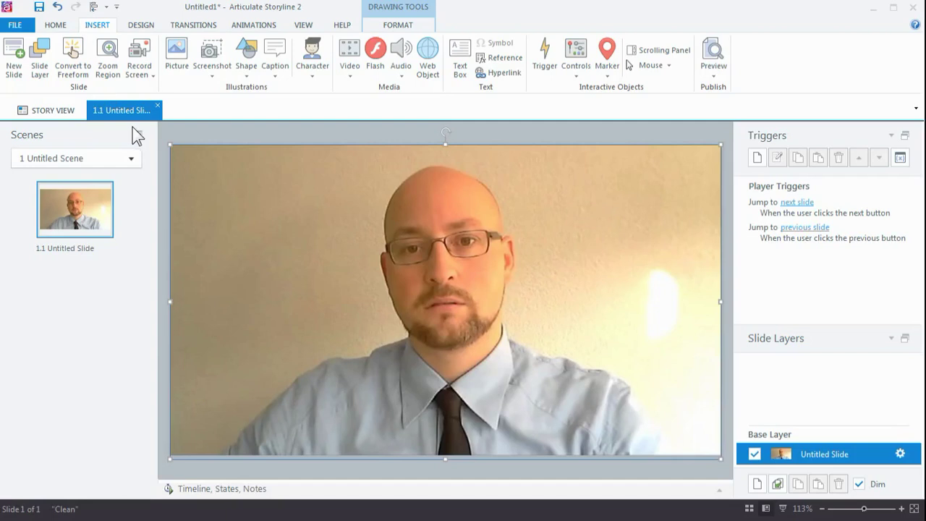
# Step: Rename the 'Rectangle 1' timeline layer to 'V' and collapse the timeline
pyautogui.doubleClick(337, 240)
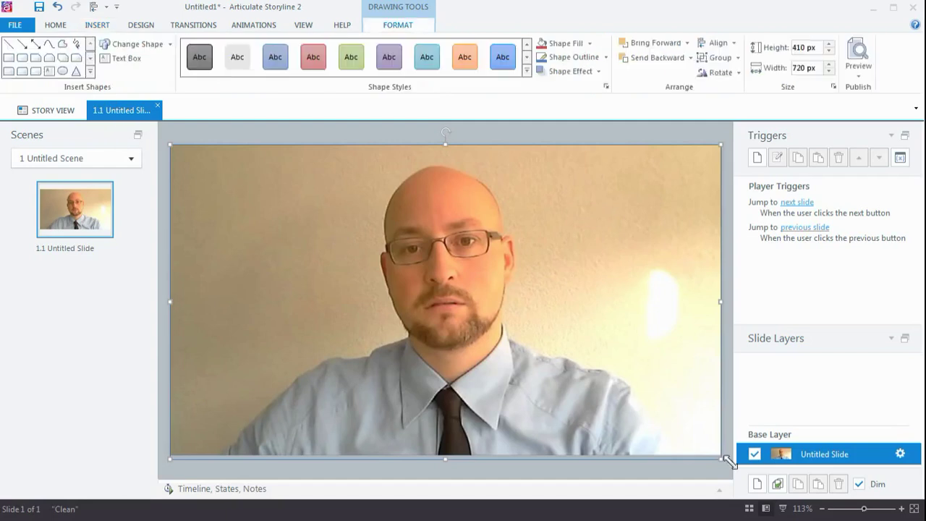
pyautogui.click(720, 489)
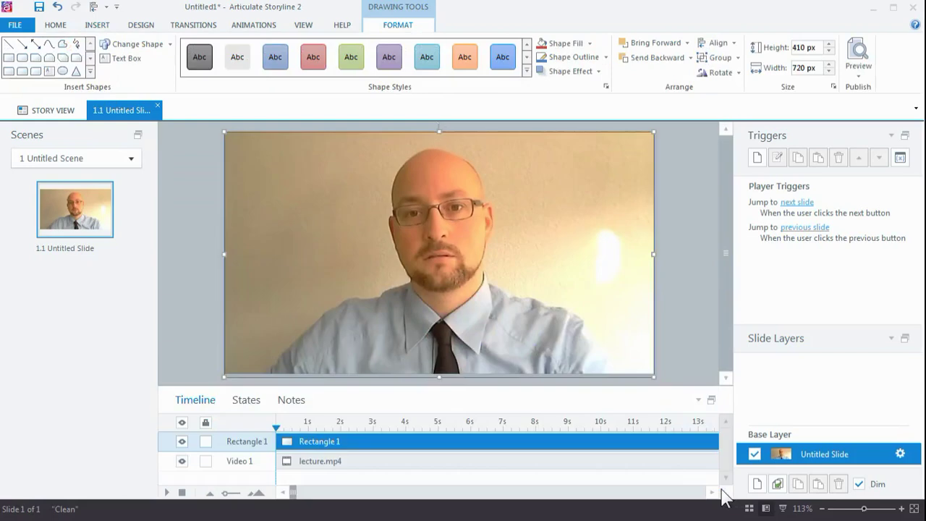
pyautogui.doubleClick(244, 442)
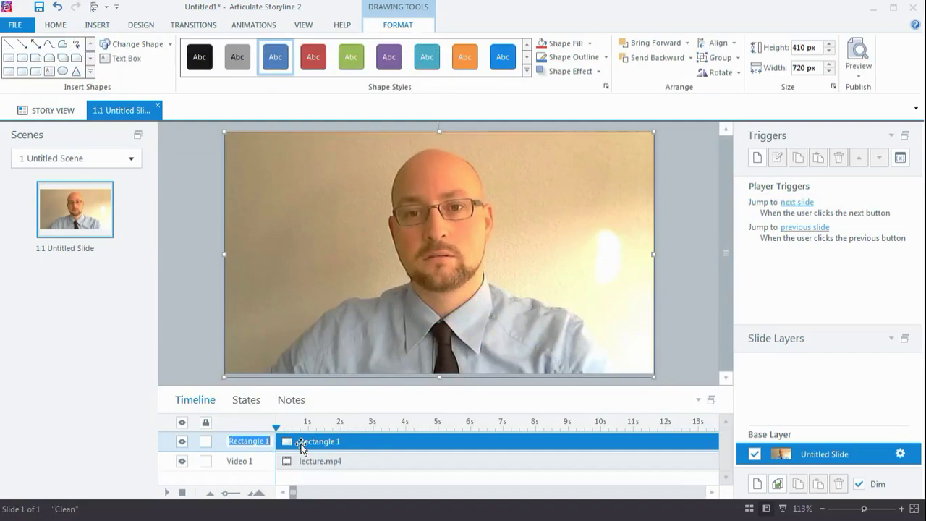
pyautogui.write('V')
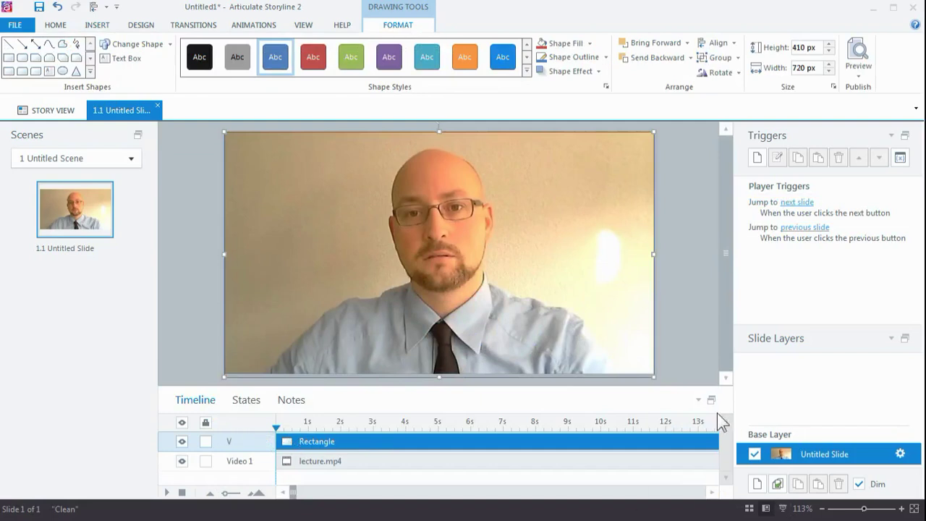
pyautogui.click(698, 400)
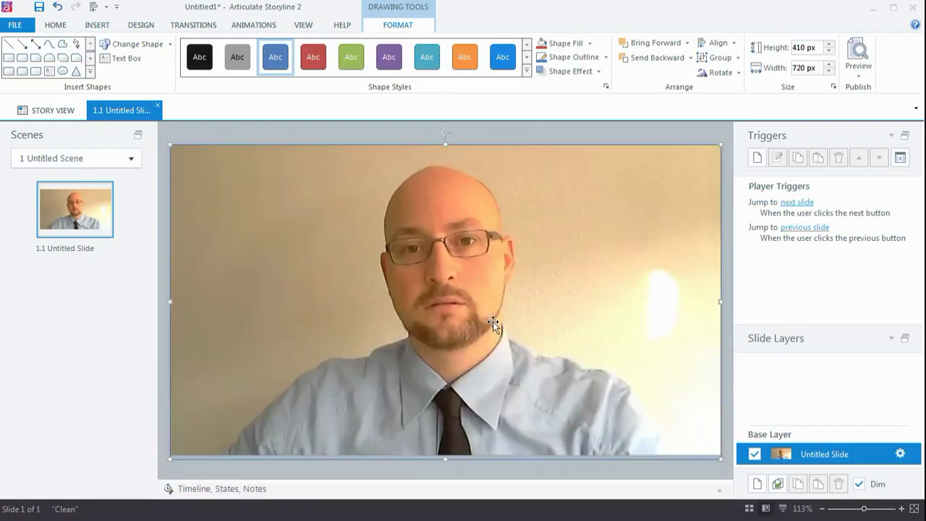
# Step: Draw a rectangle hotspot from the Controls gallery covering the entire video
pyautogui.press('Escape')
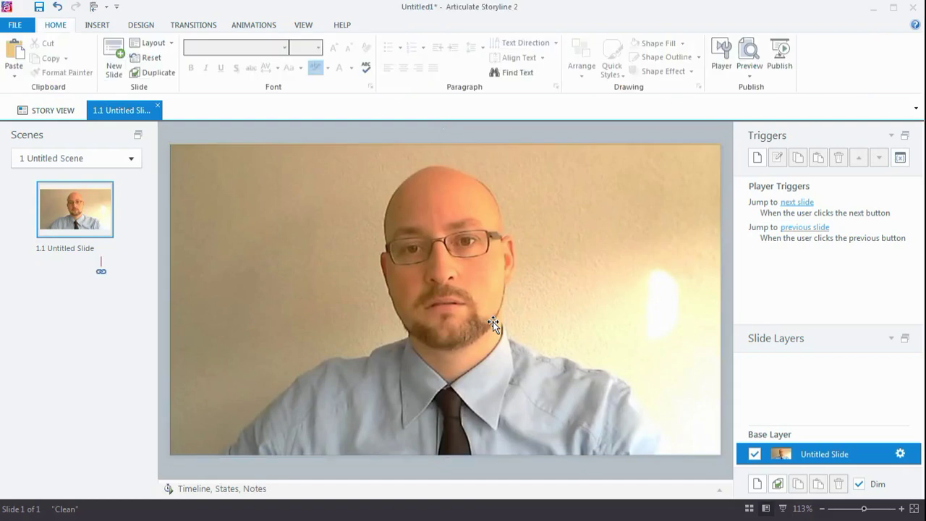
pyautogui.click(98, 26)
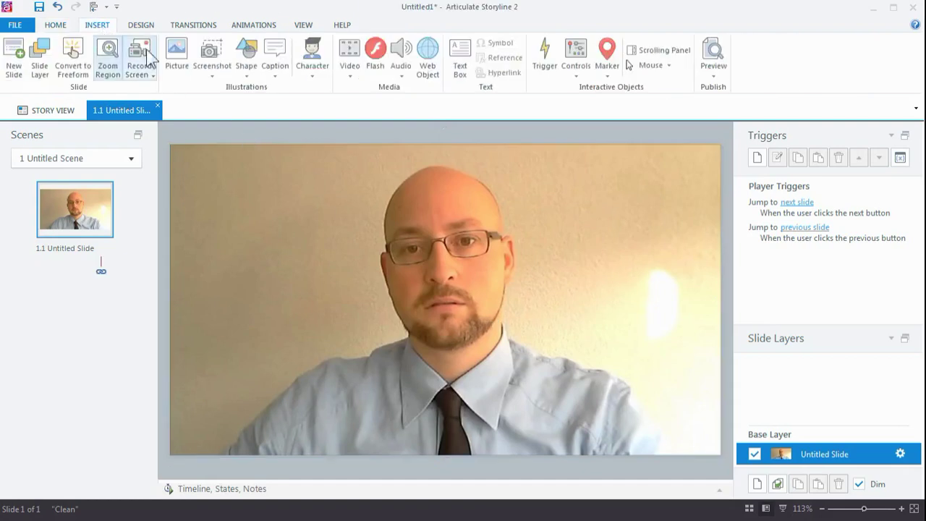
pyautogui.click(580, 77)
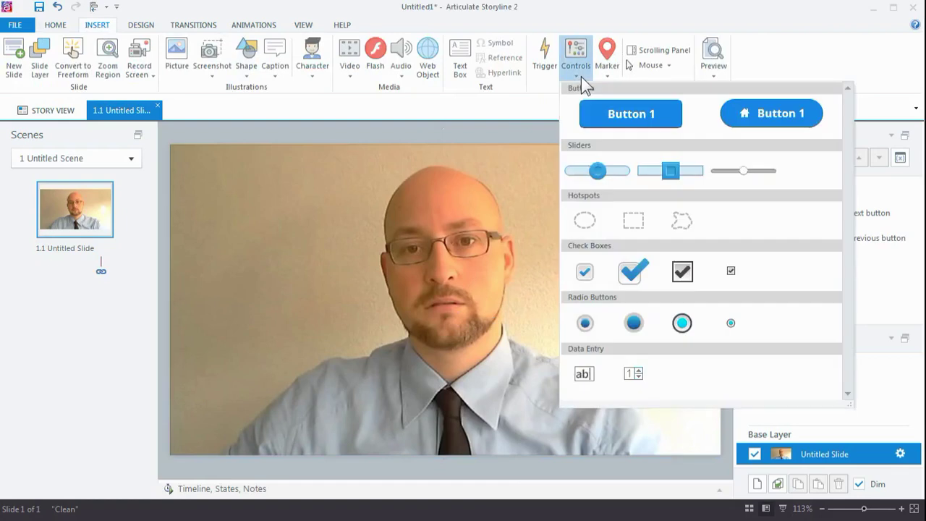
pyautogui.click(640, 229)
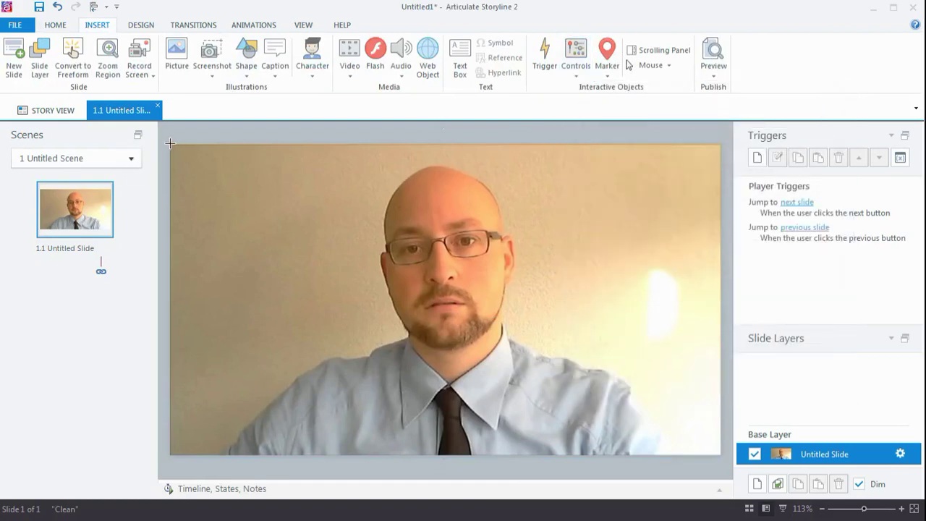
pyautogui.moveTo(169, 144)
pyautogui.mouseDown()
pyautogui.moveTo(306, 272)
pyautogui.moveTo(620, 397)
pyautogui.moveTo(720, 456)
pyautogui.mouseUp()
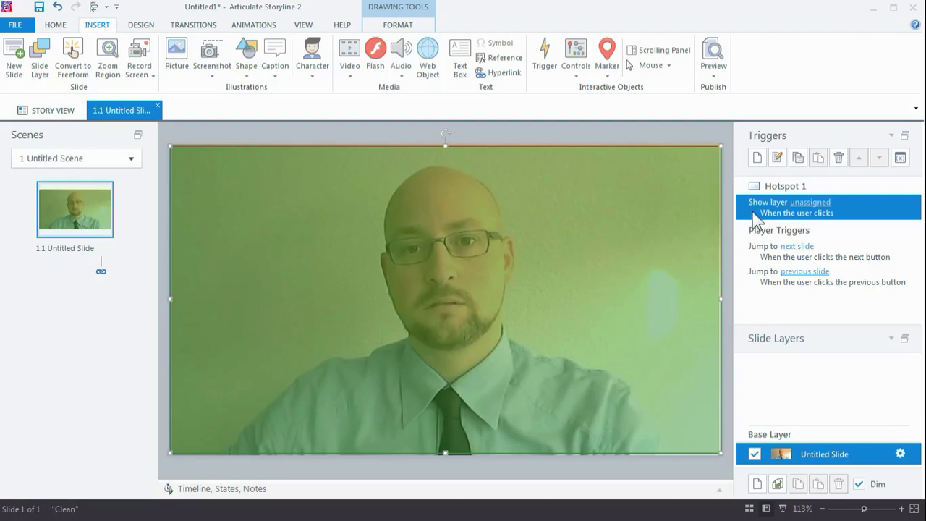
# Step: Delete Hotspot 1's 'Show layer unassigned' trigger and turn off Show Hand Cursor on Hover
pyautogui.click(839, 159)
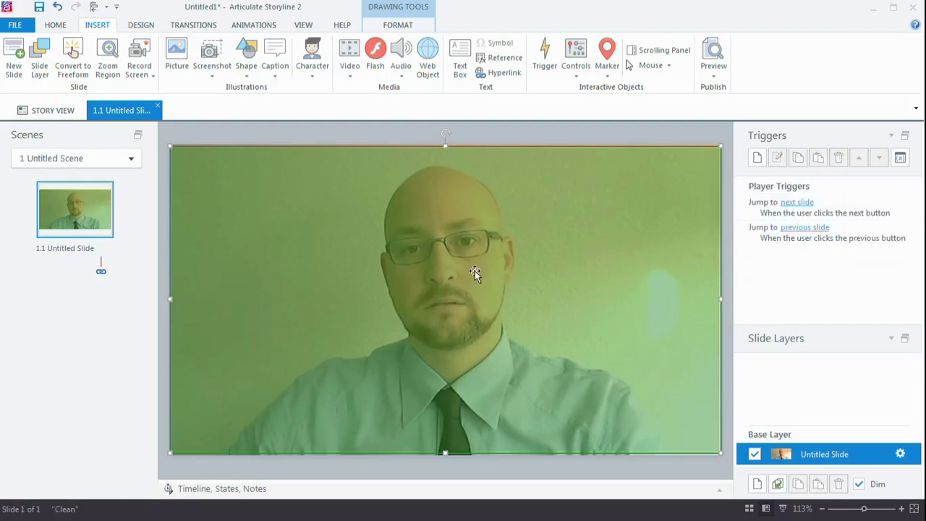
pyautogui.rightClick(427, 248)
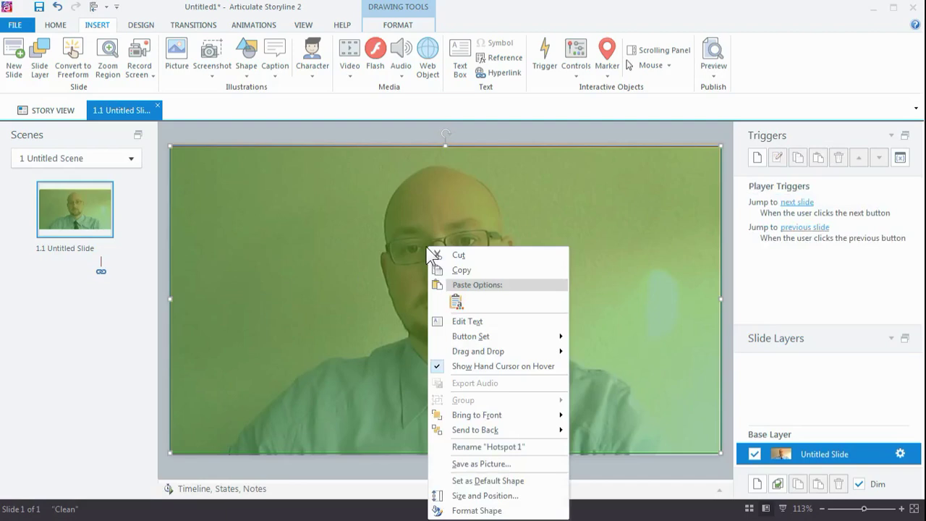
pyautogui.click(537, 367)
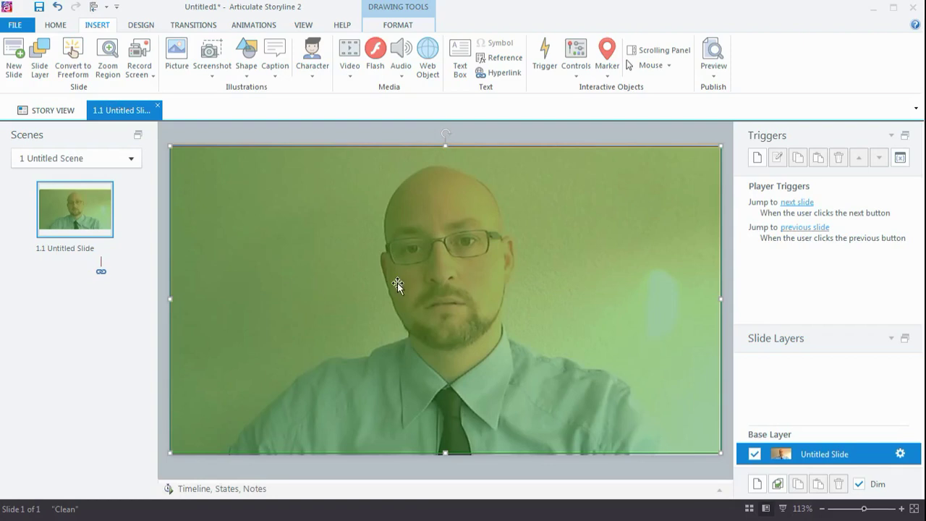
pyautogui.click(712, 57)
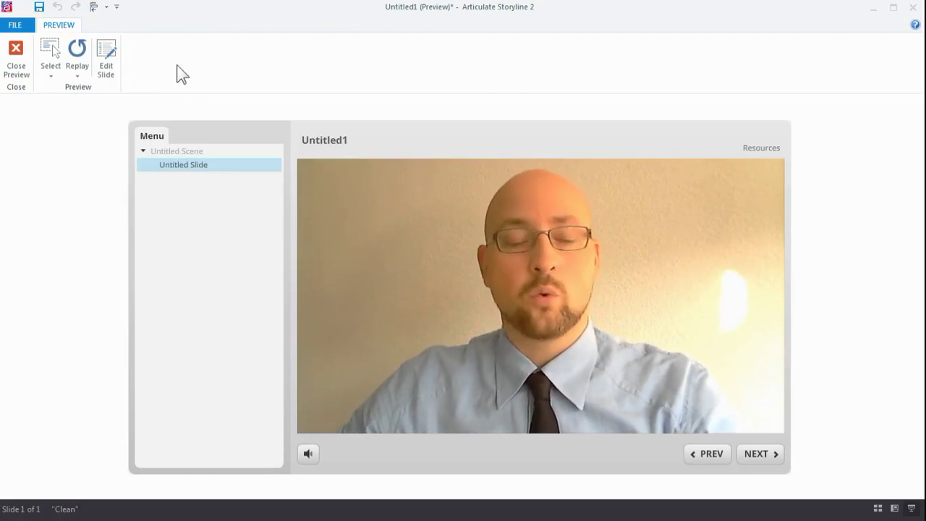
pyautogui.click(108, 61)
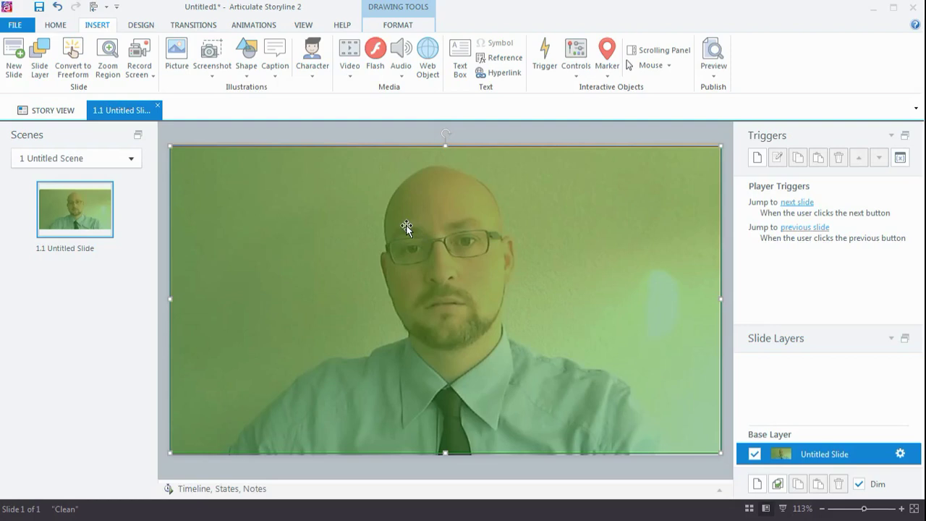
pyautogui.rightClick(407, 224)
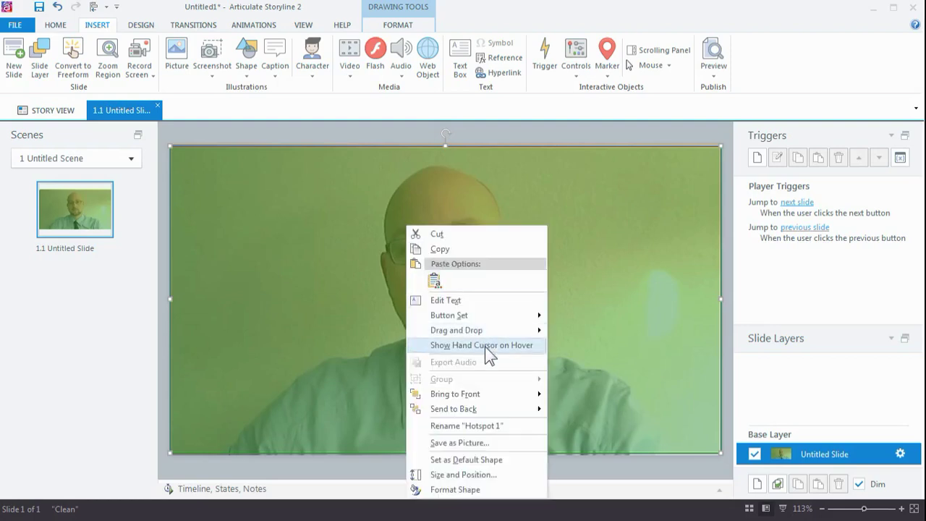
pyautogui.click(612, 314)
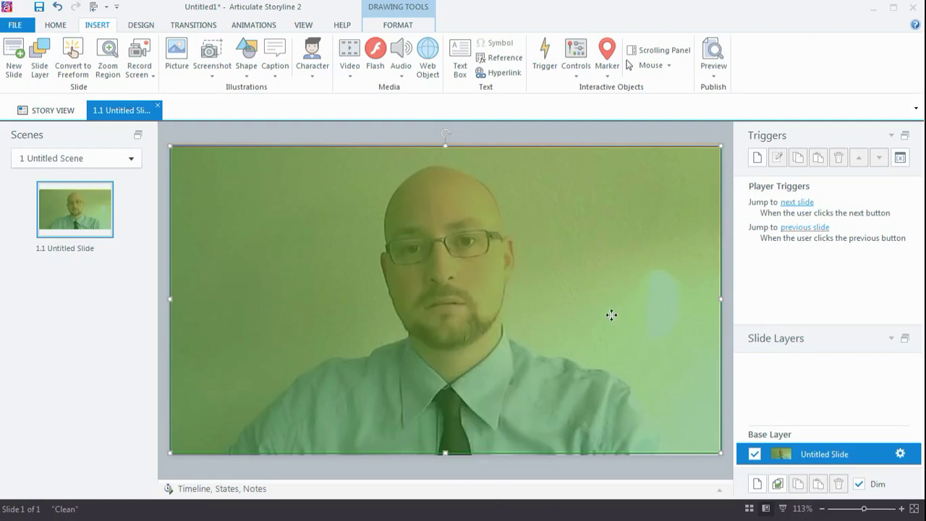